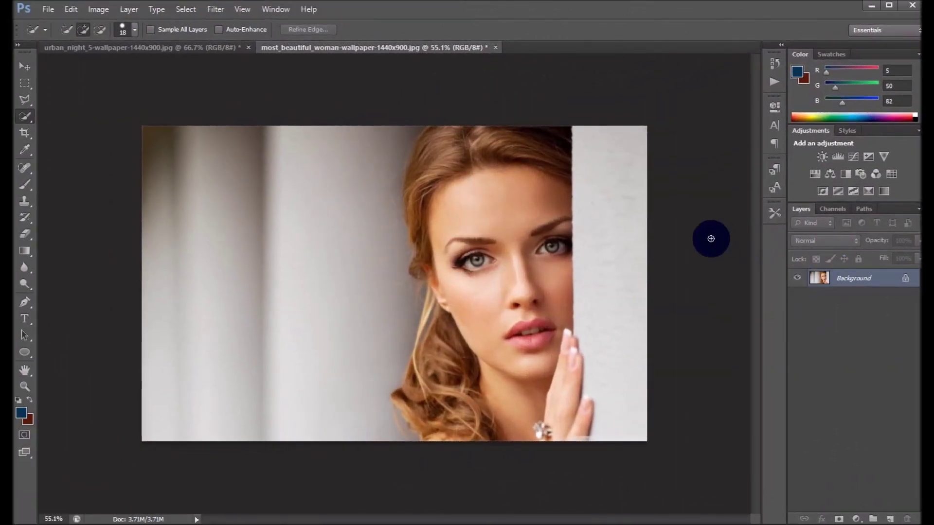
Quick-select the woman's face, hair, lower-left hair and the pale wall on the right
left_click(173, 47)
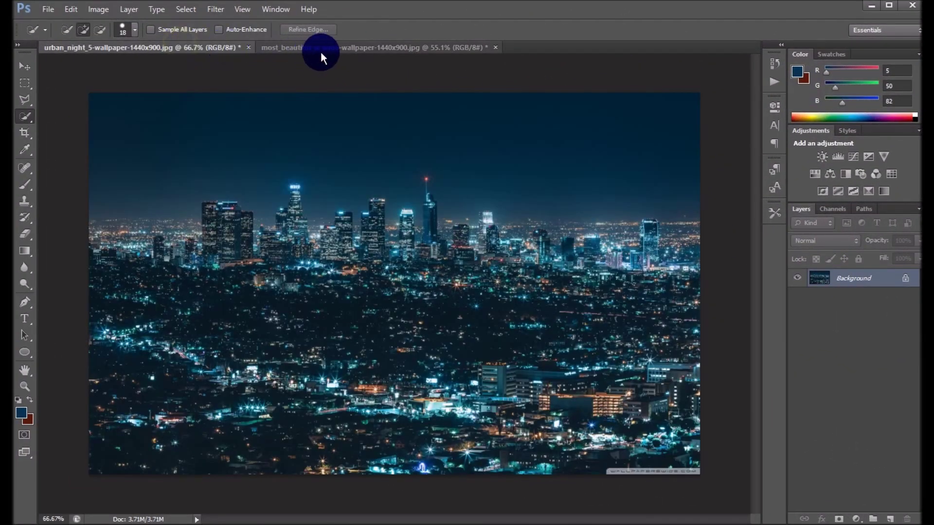
left_click(333, 47)
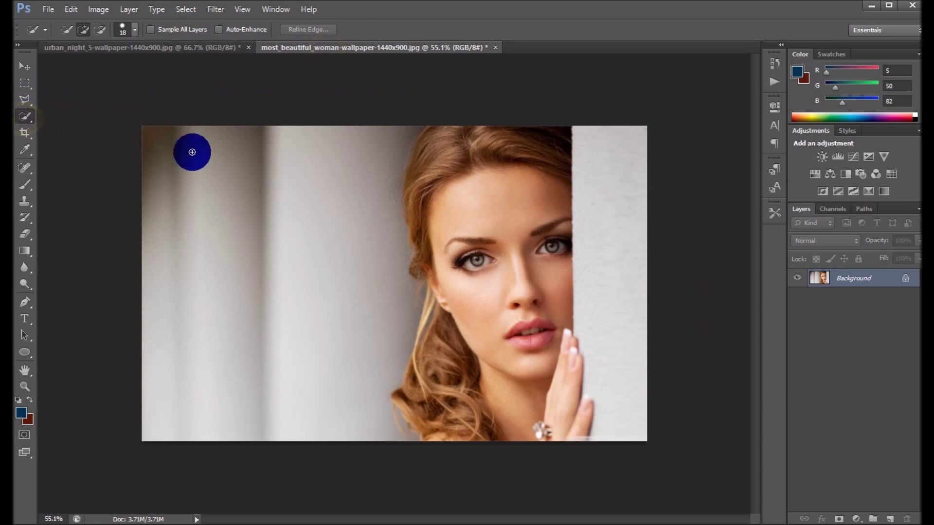
mouse_move(517, 209)
left_mouse_down()
mouse_move(548, 321)
mouse_move(610, 149)
left_mouse_up()
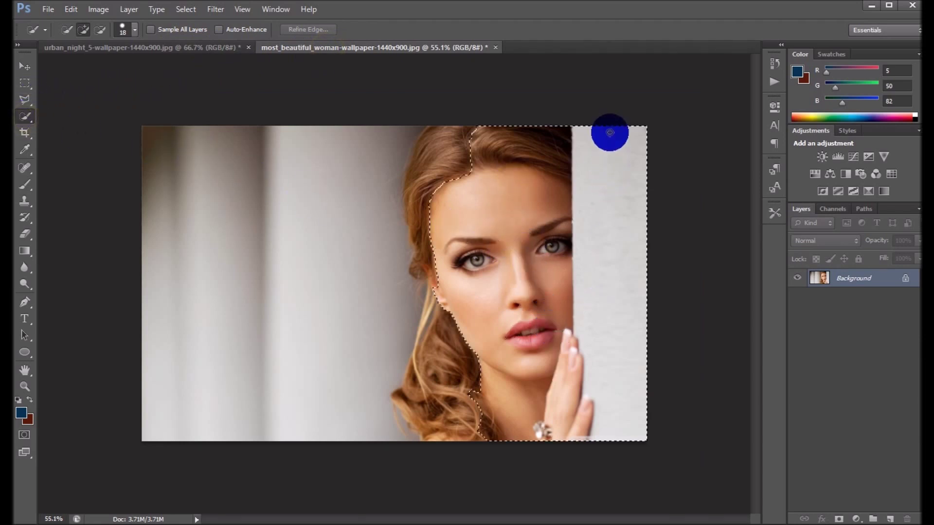
mouse_move(478, 372)
left_mouse_down()
mouse_move(435, 436)
mouse_move(408, 392)
mouse_move(438, 273)
mouse_move(418, 258)
mouse_move(416, 214)
mouse_move(436, 144)
mouse_move(423, 142)
mouse_move(424, 155)
left_mouse_up()
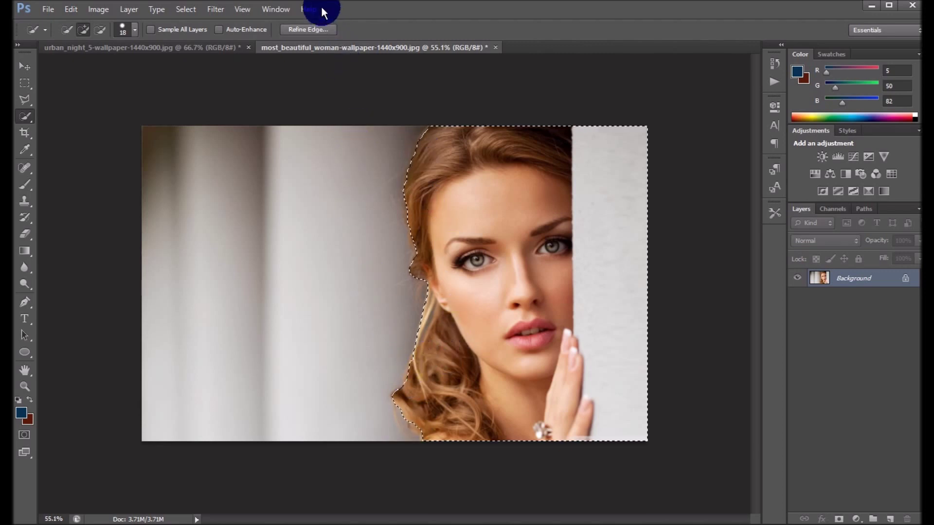
left_click(311, 29)
Refine the hair edge, output to a new layer with layer mask, and show Background
mouse_move(428, 127)
left_mouse_down()
mouse_move(398, 216)
mouse_move(418, 298)
mouse_move(404, 378)
mouse_move(392, 390)
mouse_move(405, 426)
mouse_move(387, 409)
mouse_move(428, 444)
left_mouse_up()
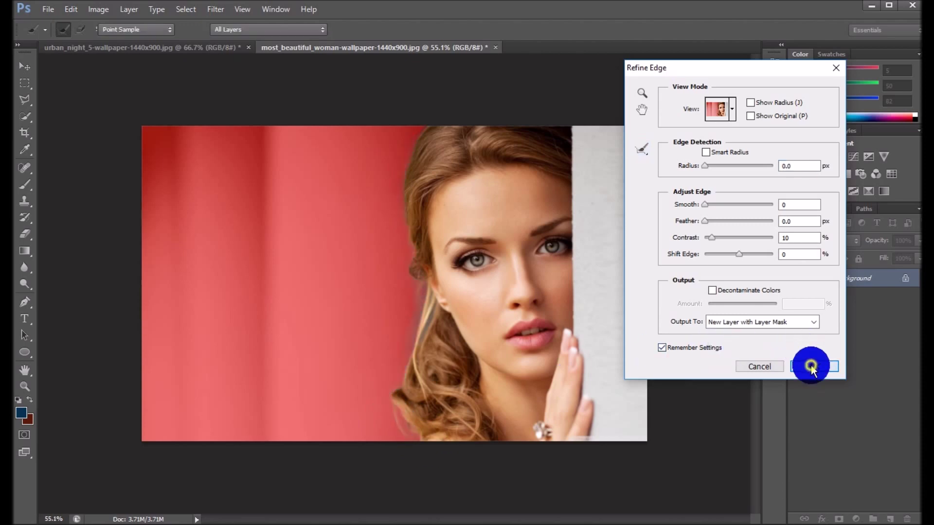
left_click(813, 366)
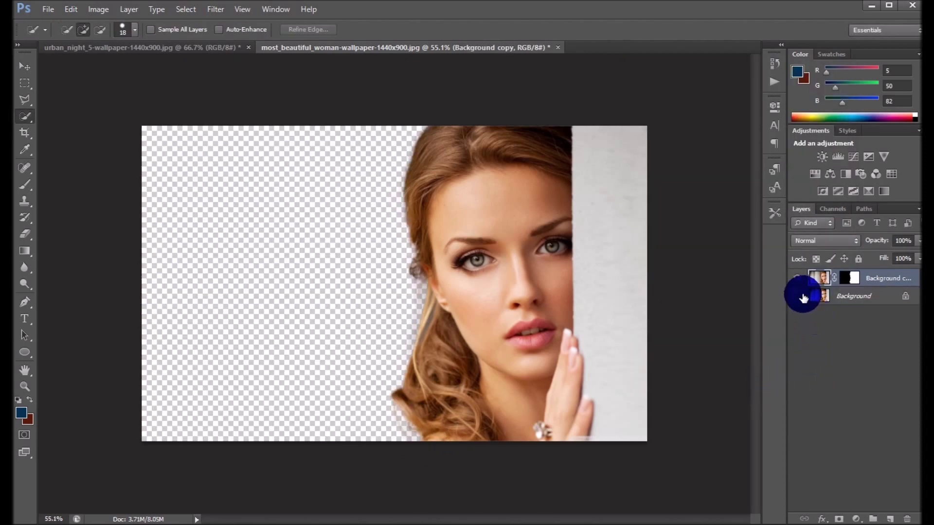
left_click(800, 296)
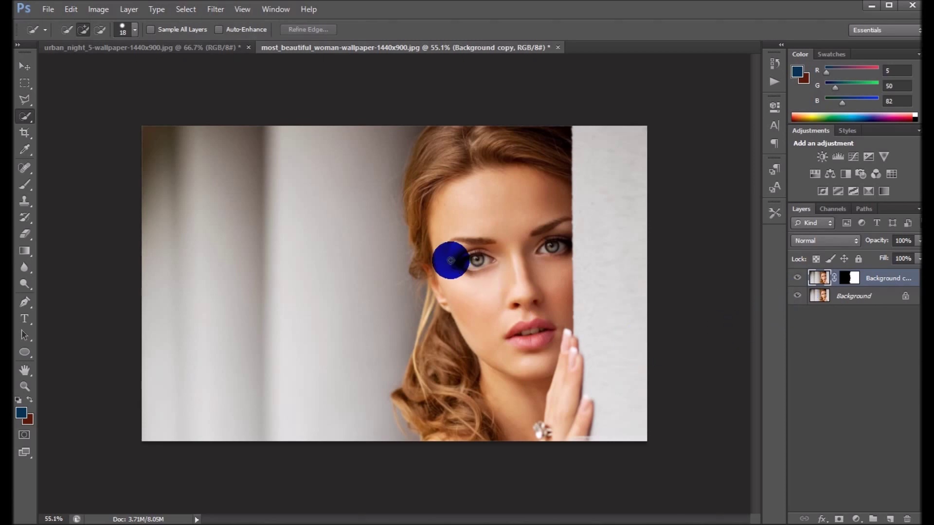
Drag the cut-out into urban_night, enlarge it and align it with the right edge
left_click(192, 44)
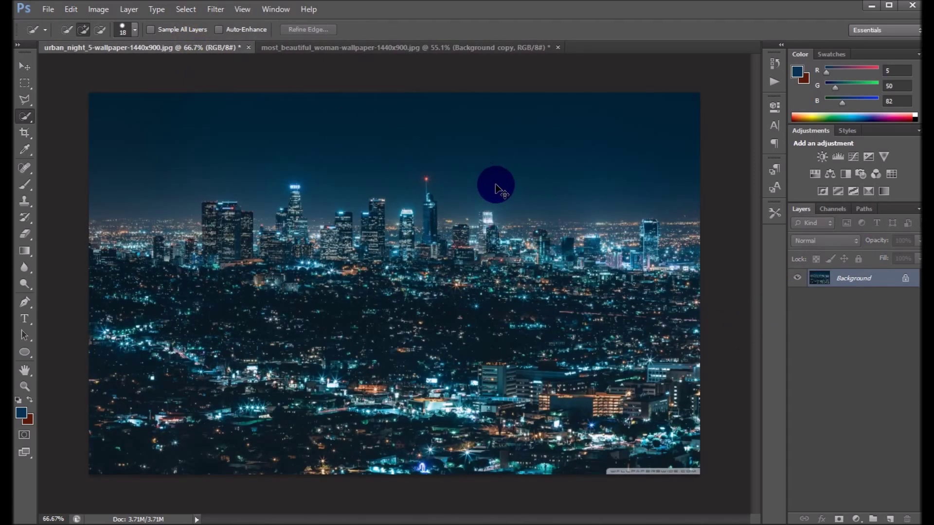
left_click_drag(496, 184, 495, 185)
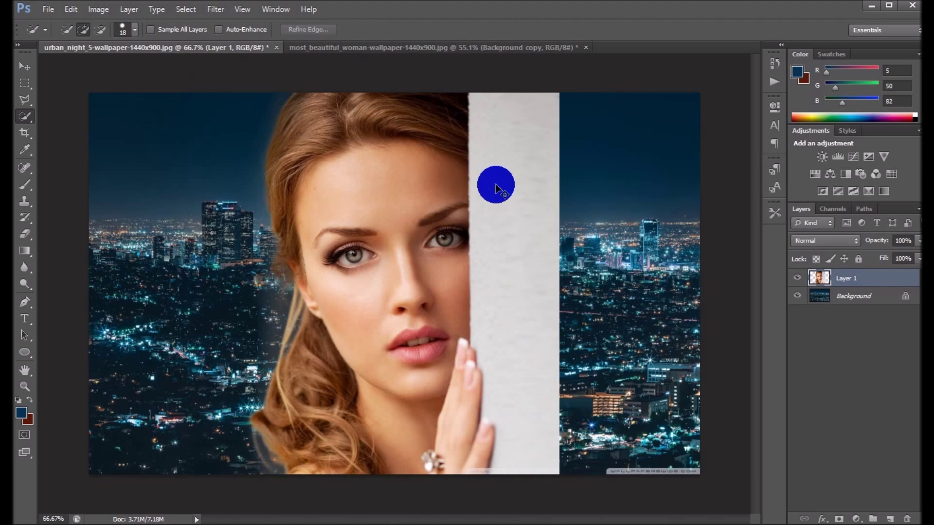
key("ctrl+t")
left_click_drag(232, 473, 349, 339)
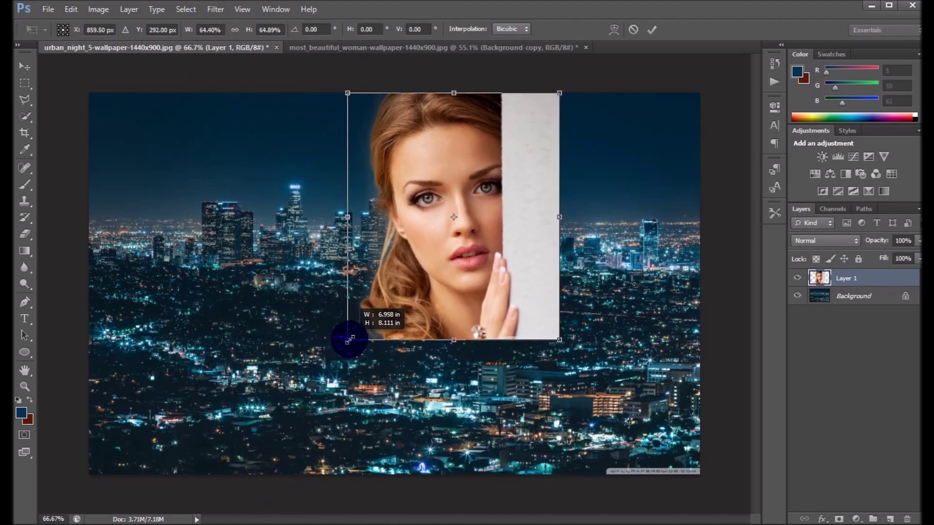
left_click_drag(461, 250, 545, 304)
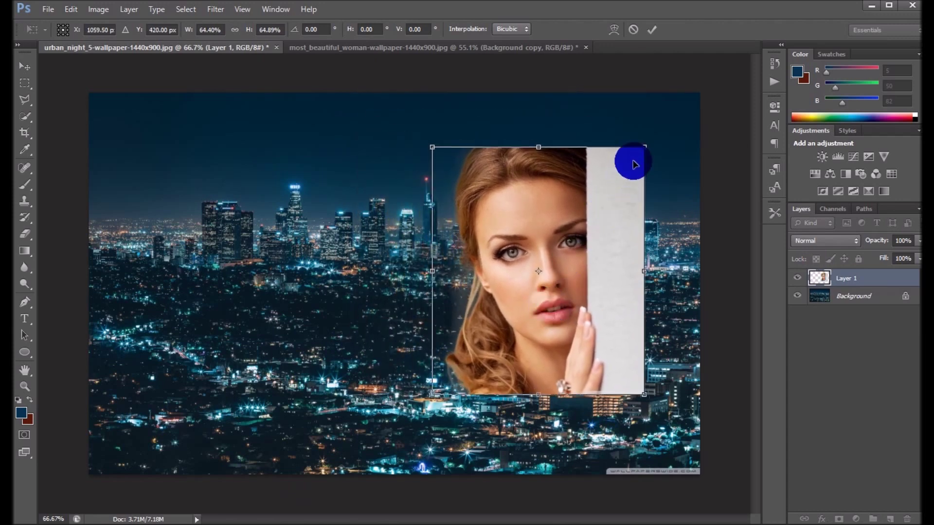
left_click_drag(644, 147, 687, 100)
mouse_move(566, 263)
left_mouse_down()
mouse_move(564, 279)
mouse_move(585, 278)
left_mouse_up()
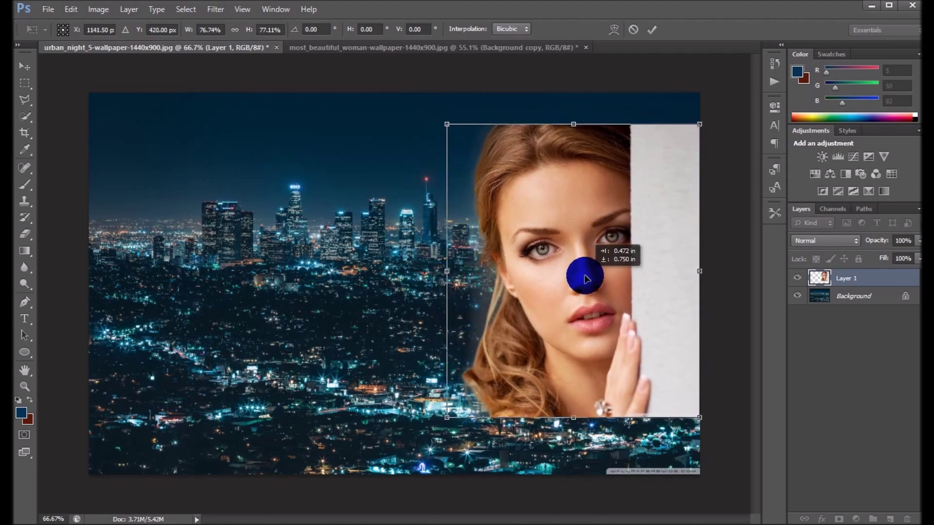
left_click_drag(585, 278, 579, 292)
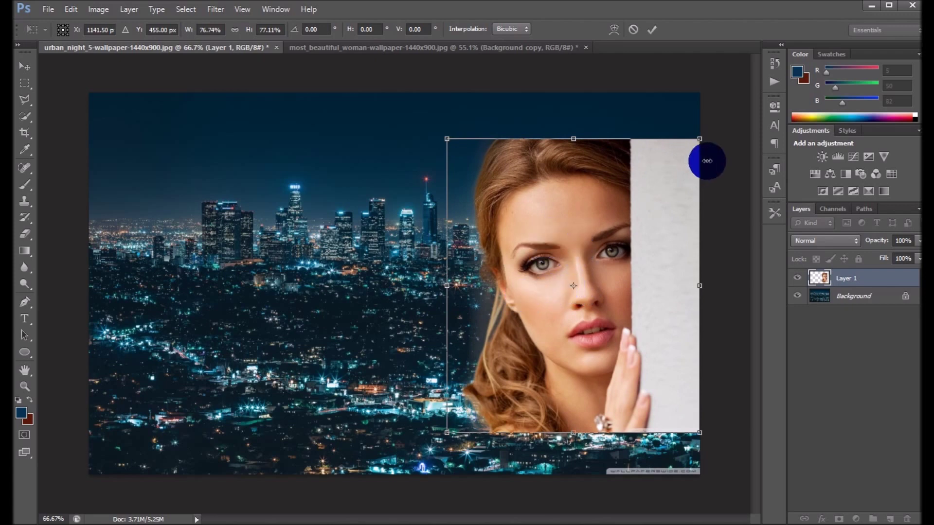
left_click_drag(621, 143, 653, 120)
left_click_drag(597, 214, 647, 222)
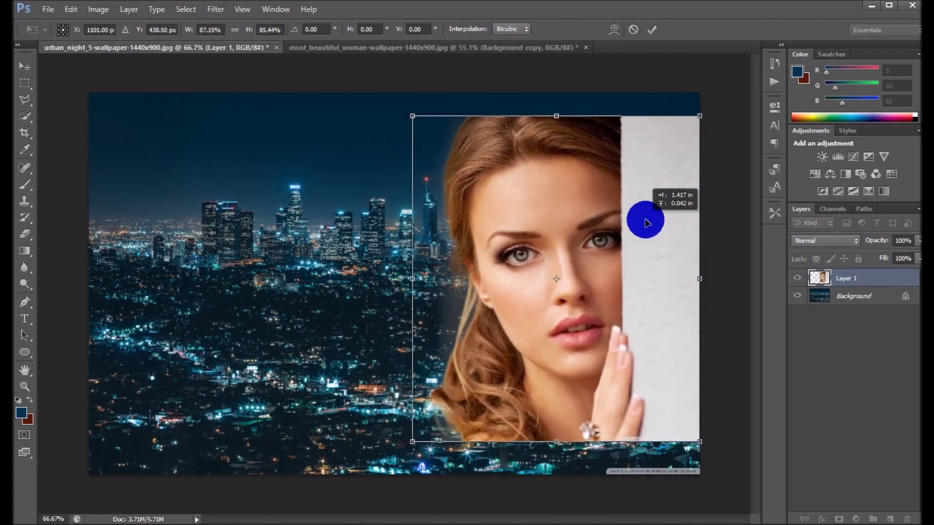
left_click(651, 30)
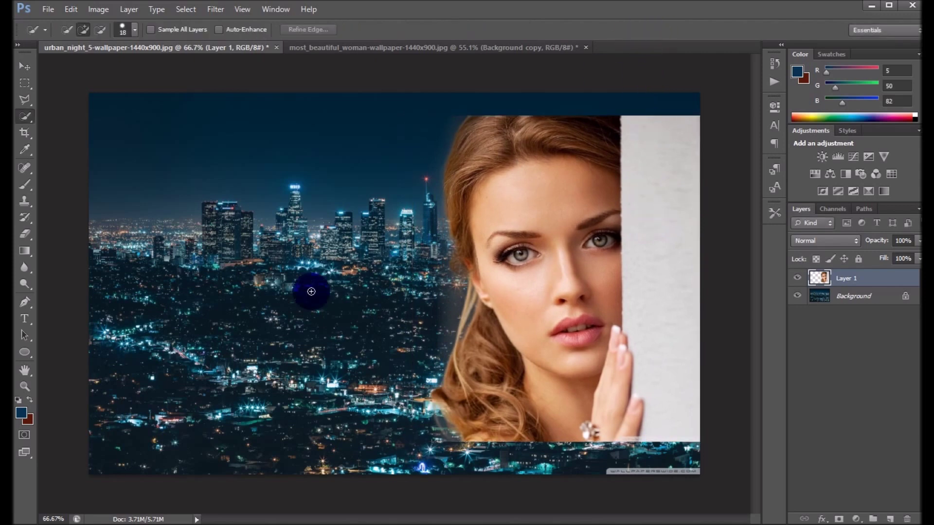
Crop the composite's top and bottom edges to the woman's height
left_click(25, 132)
left_click_drag(388, 475, 392, 456)
left_click_drag(396, 110, 395, 121)
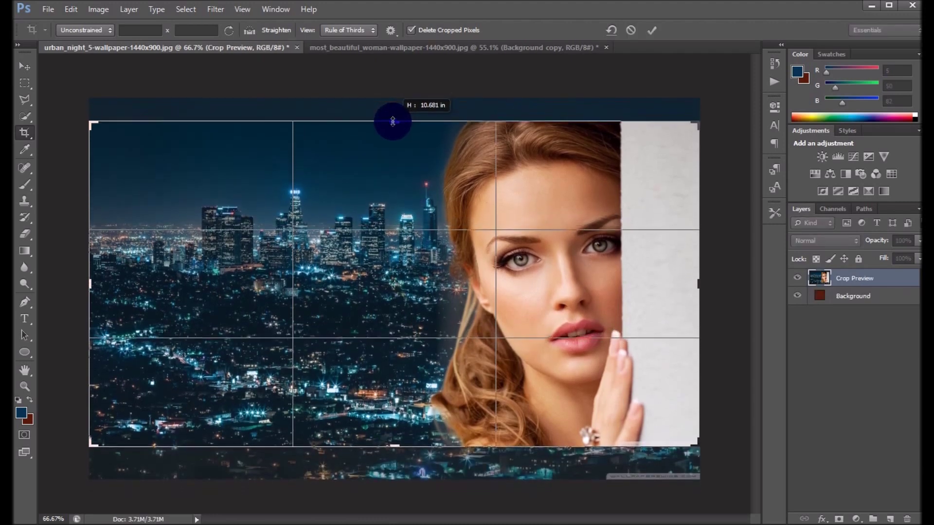
left_click(653, 31)
Duplicate Layer 1 into Layer 1 copy, then make Background active
left_click(866, 294)
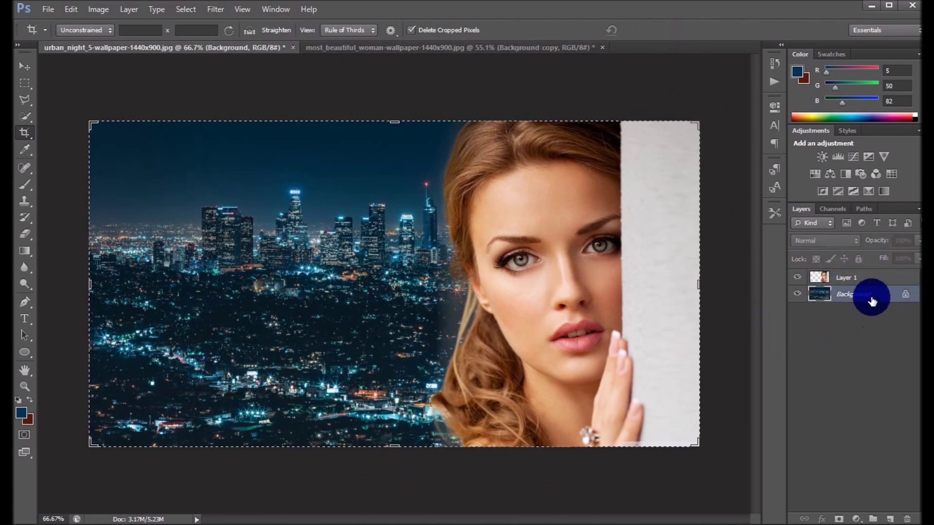
left_click(866, 284)
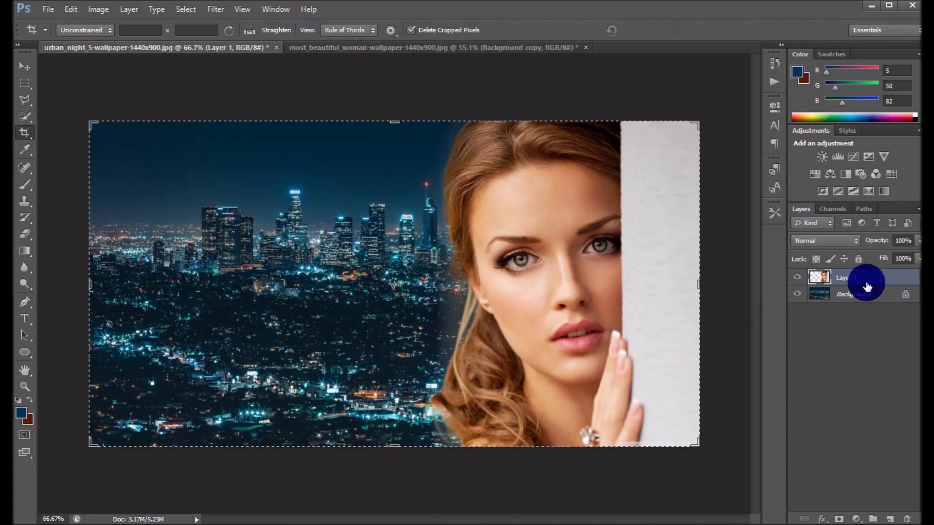
key("ctrl+j")
left_click(862, 314)
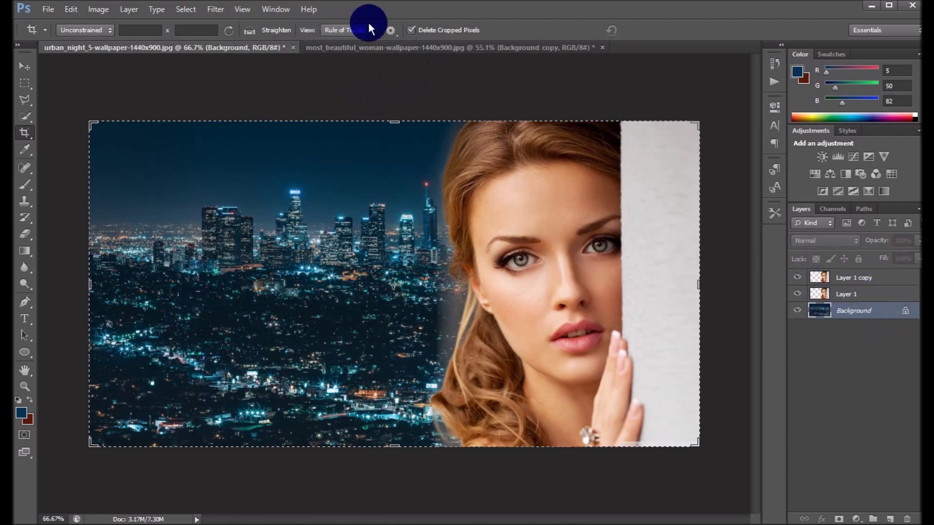
Add a Field Blur to the city background with stronger, more colourful bokeh lights
left_click(214, 9)
mouse_move(222, 137)
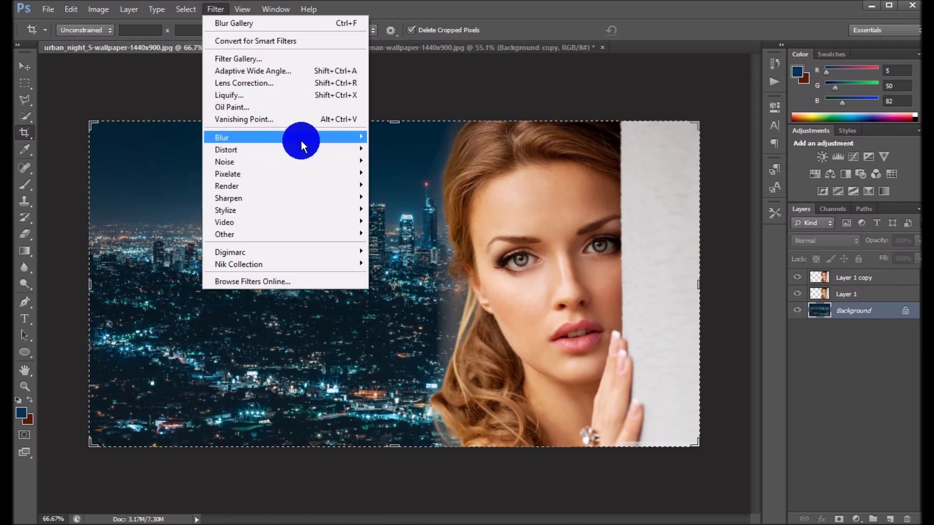
left_click(400, 140)
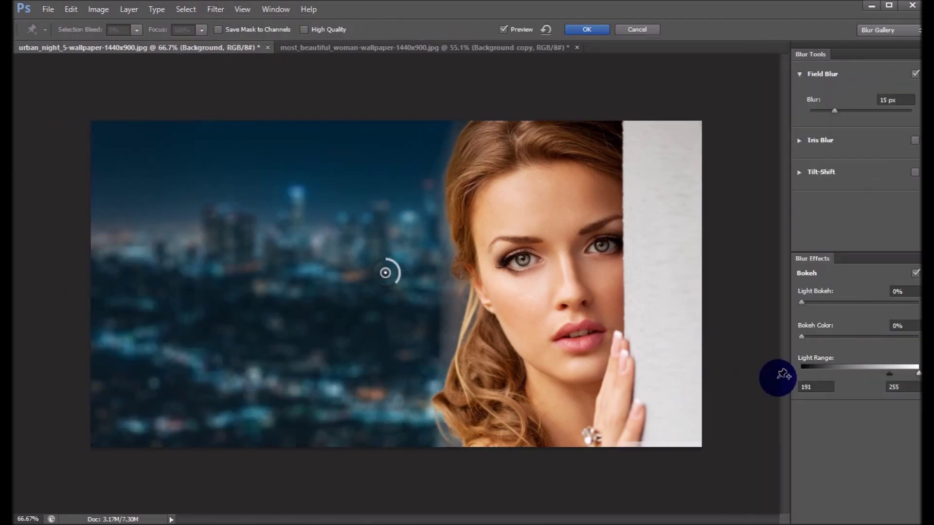
left_click(802, 302)
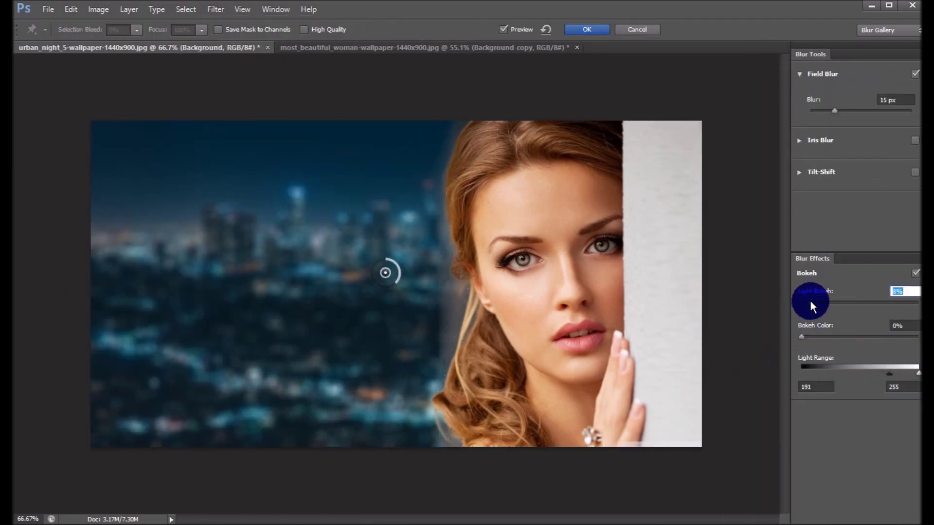
left_click_drag(837, 301, 857, 301)
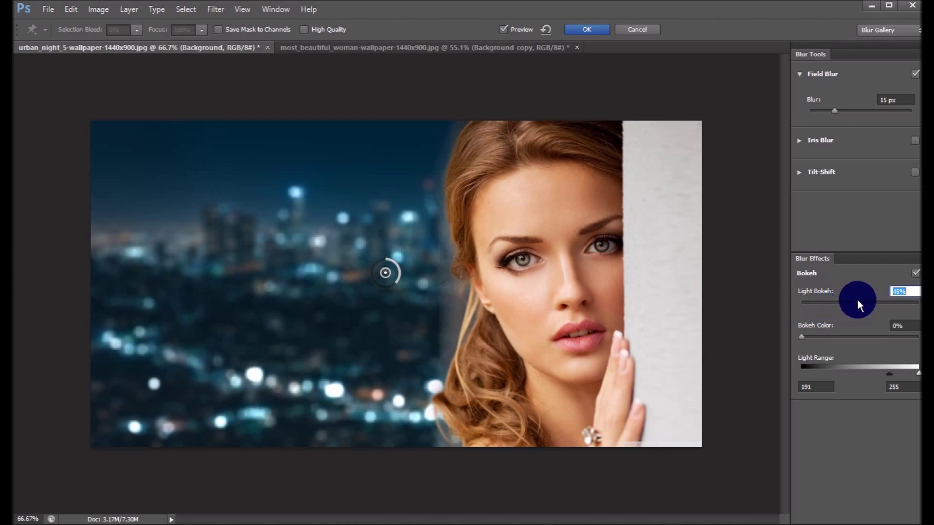
left_click_drag(813, 335, 838, 338)
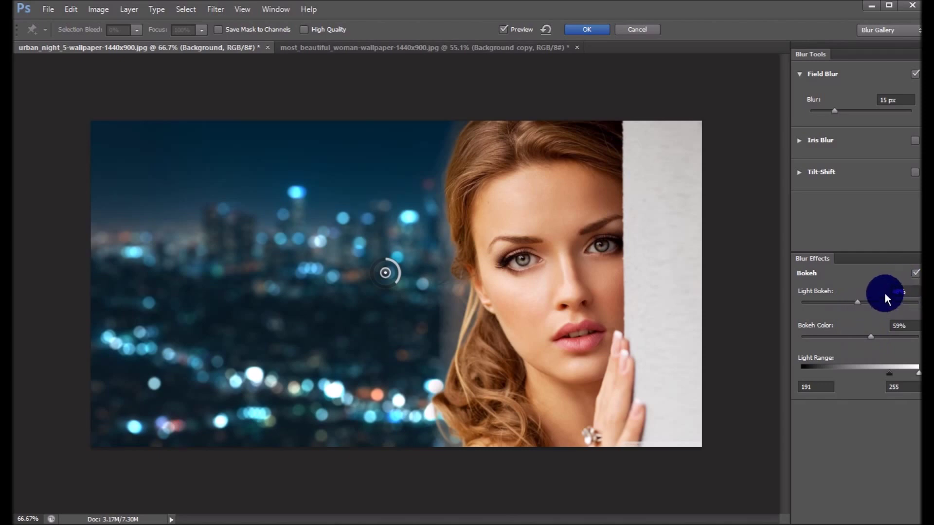
left_click_drag(836, 109, 851, 115)
mouse_move(865, 305)
left_mouse_down()
mouse_move(858, 298)
mouse_move(874, 293)
left_mouse_up()
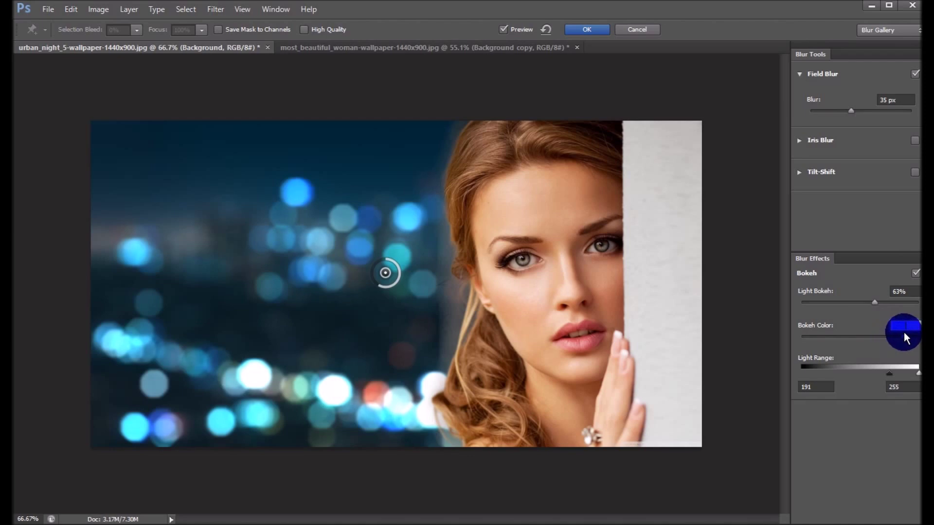
Fine-tune to 43 px blur, about 58% Light Bokeh and 67% Bokeh Color, then apply
type("30")
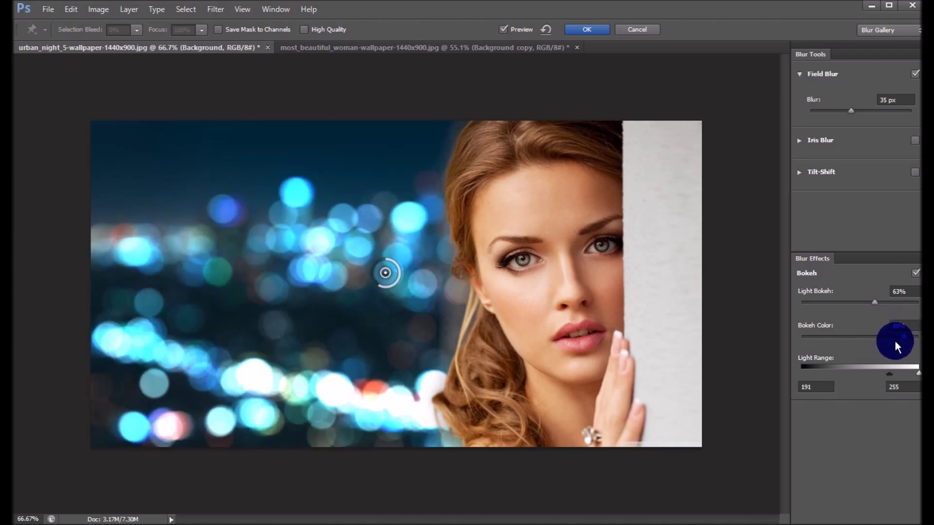
type("0")
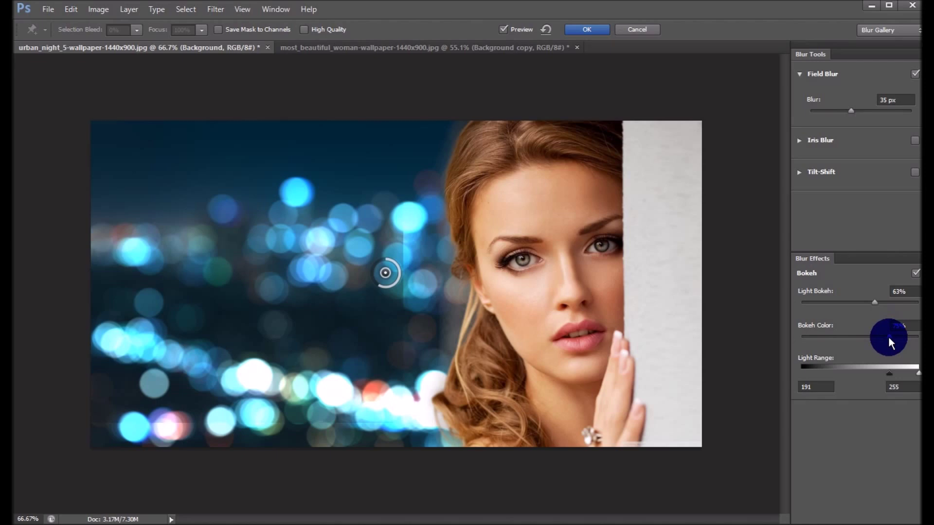
key("Return")
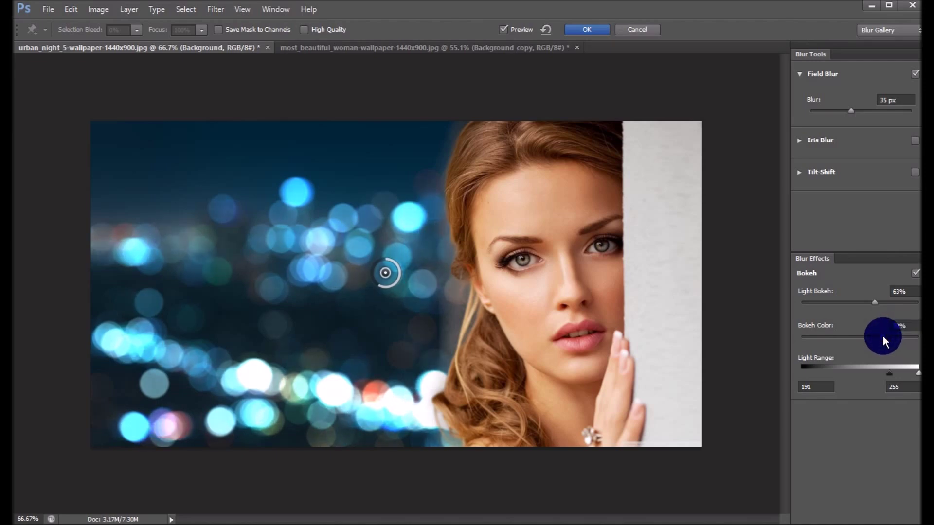
left_click(881, 335)
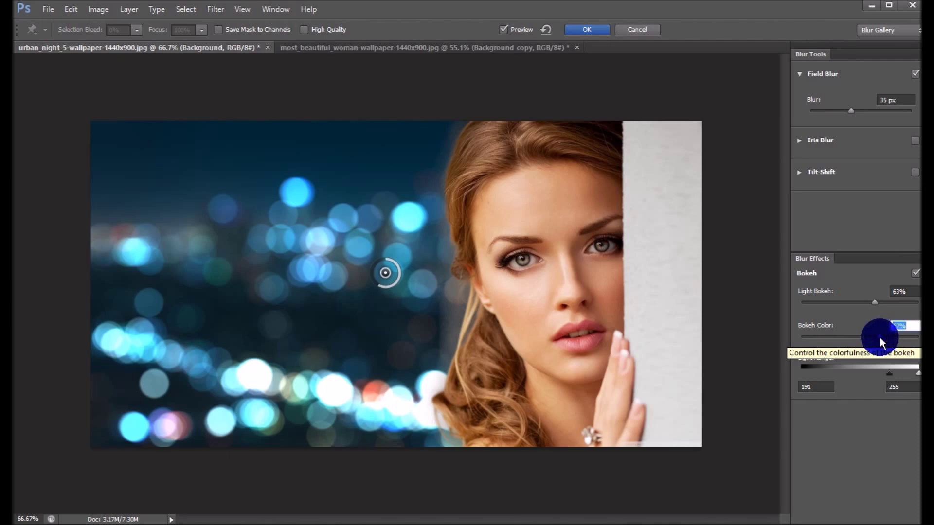
left_click(879, 338)
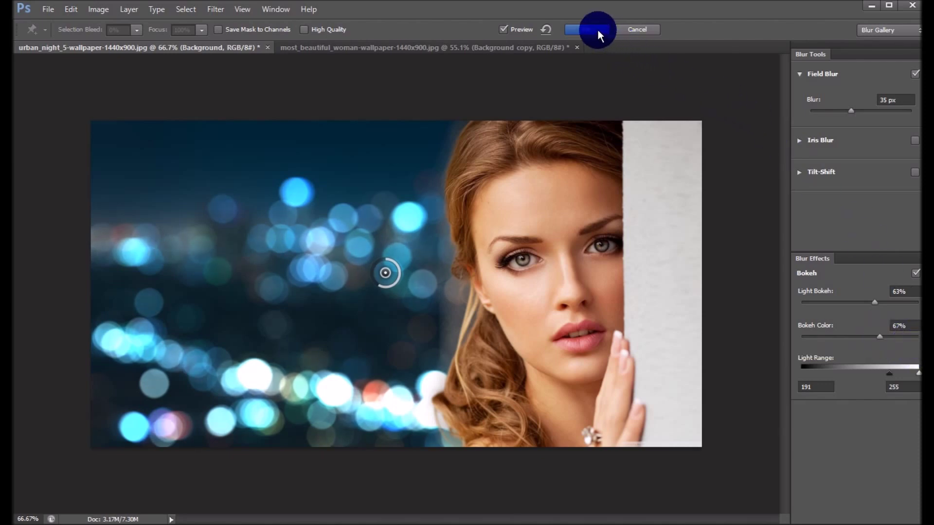
left_click_drag(851, 111, 853, 110)
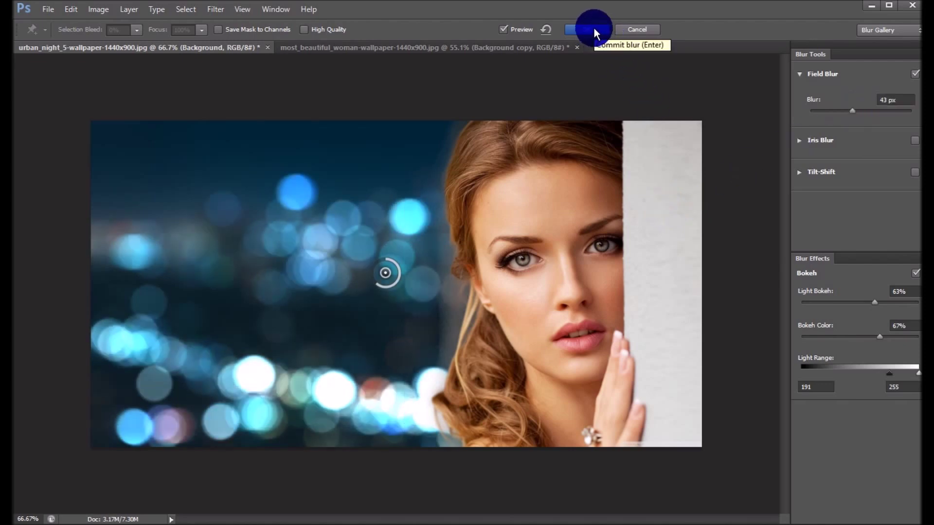
left_click(872, 302)
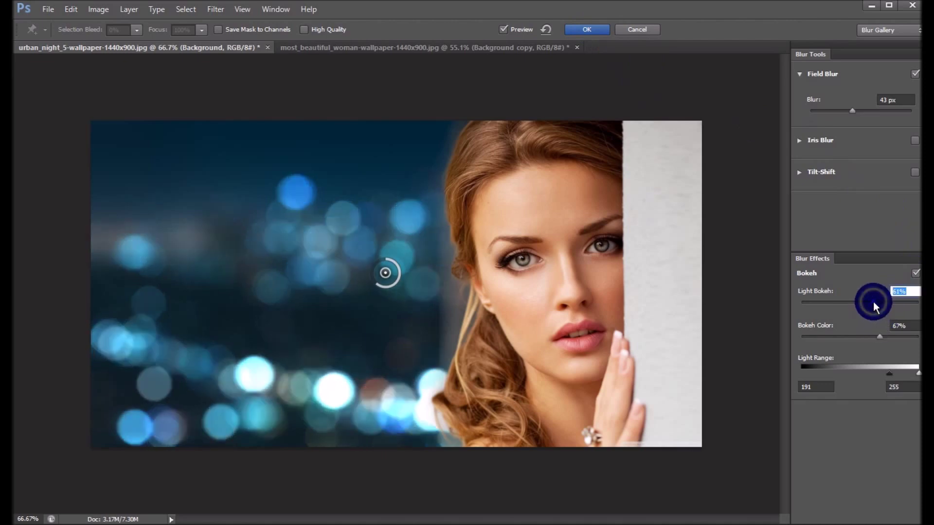
left_click_drag(870, 305, 869, 305)
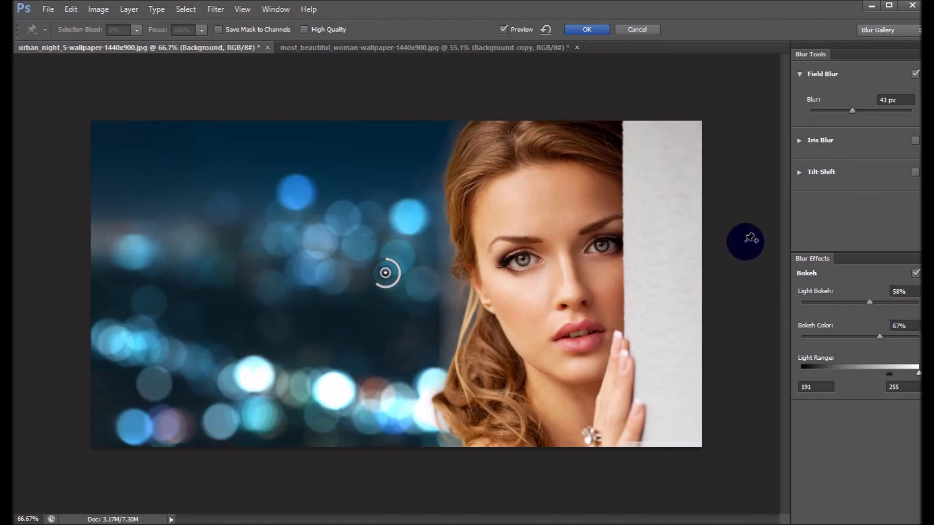
left_click(589, 30)
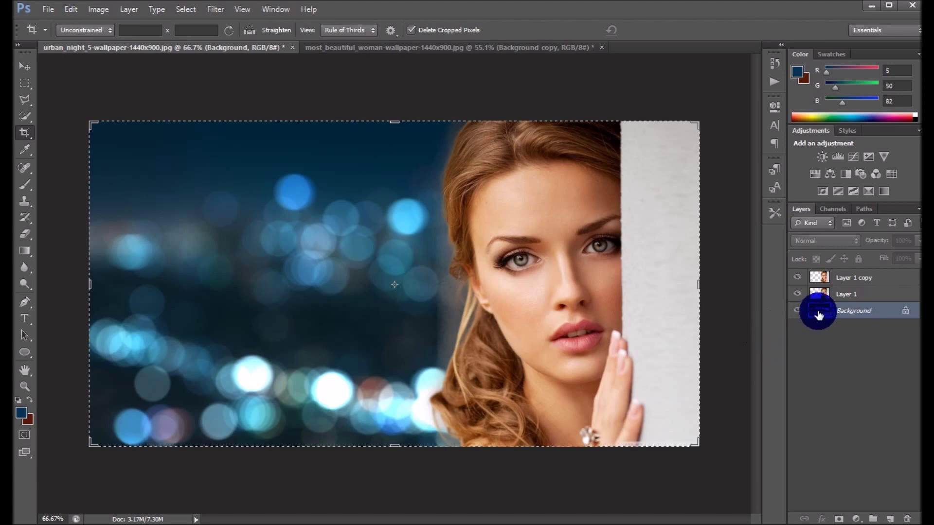
Select Layer 1 copy and sample the night sky's dark blue
left_click(851, 295)
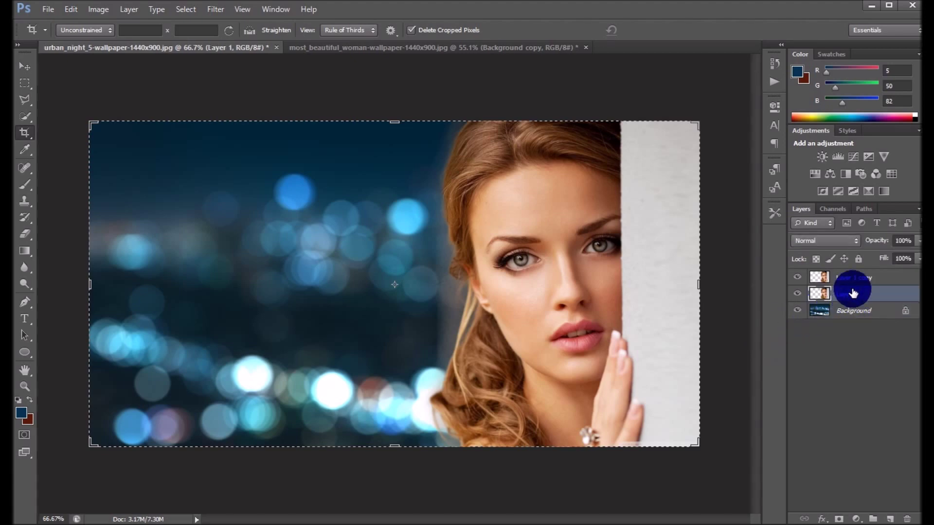
left_click(854, 280)
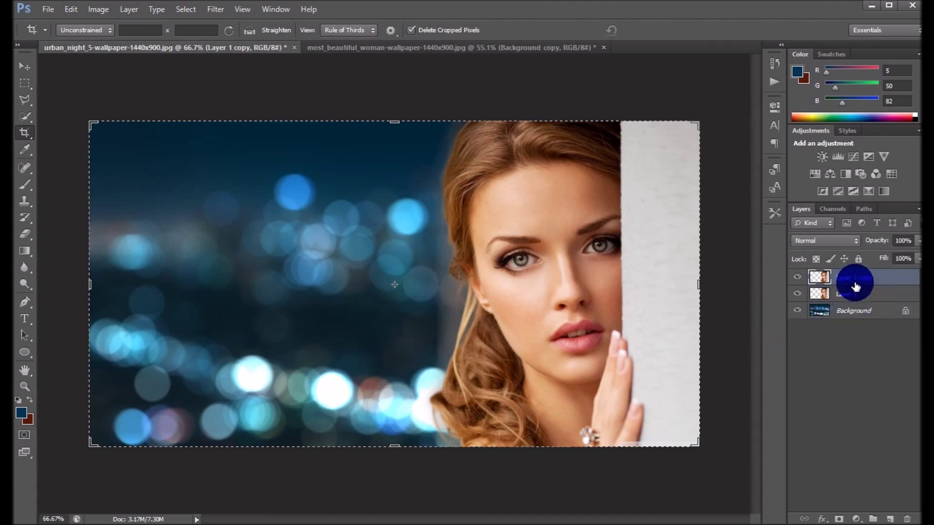
left_click(28, 185)
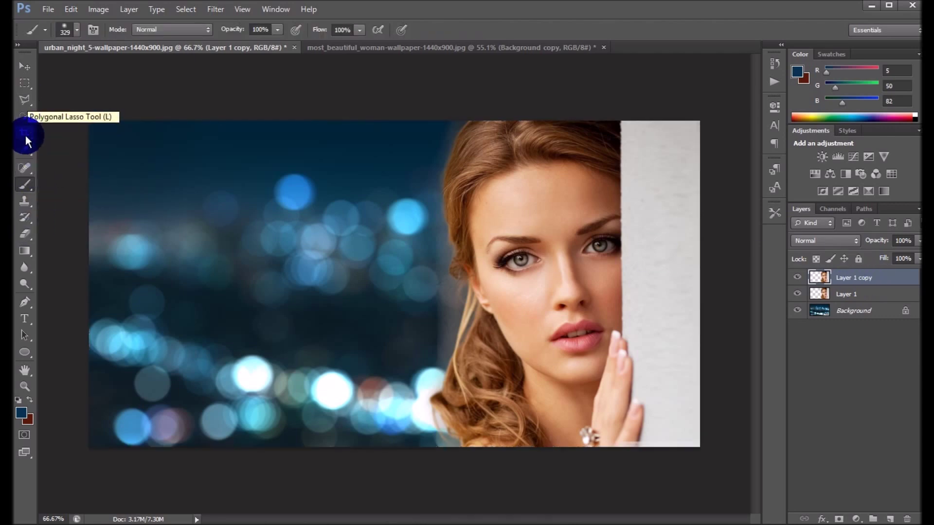
left_click(24, 150)
left_click(209, 166)
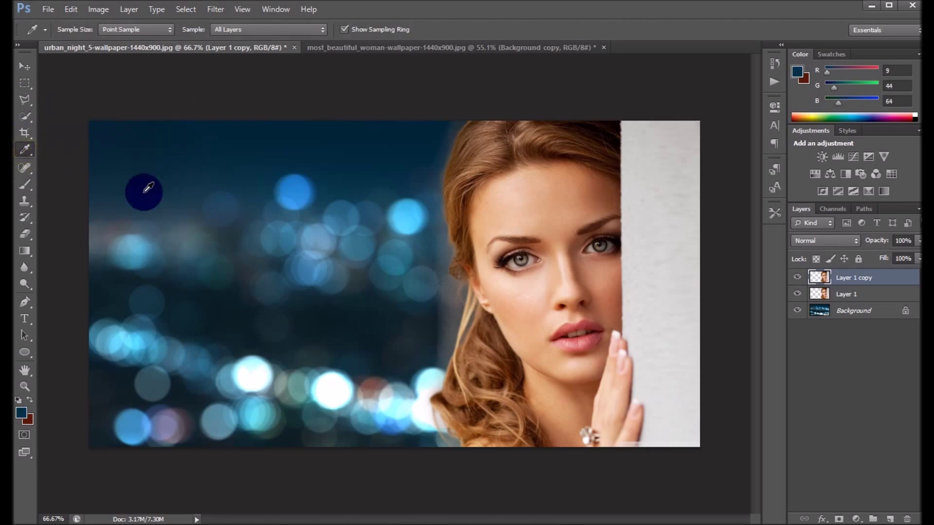
Paint dark blue over the bokeh beside the hair and lower the copy layer's opacity
left_click(24, 184)
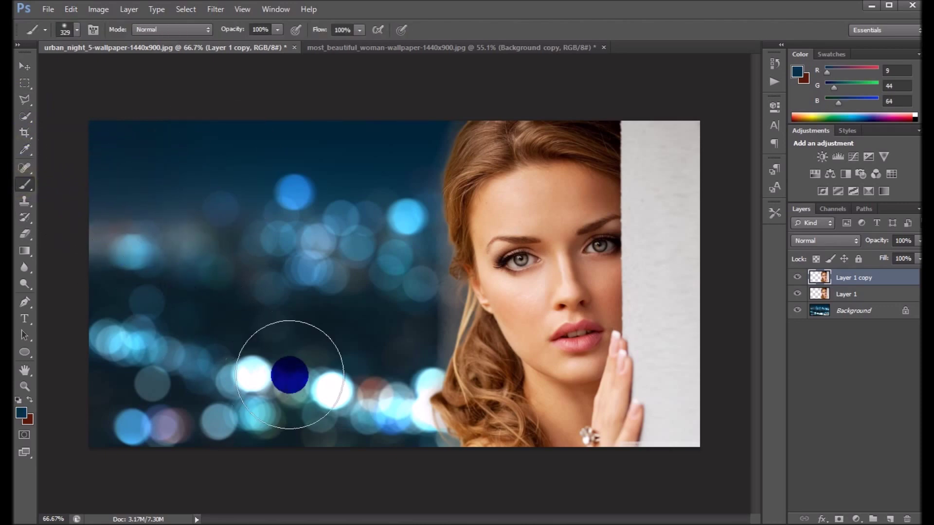
mouse_move(322, 379)
left_mouse_down()
mouse_move(396, 381)
mouse_move(414, 399)
mouse_move(252, 369)
mouse_move(379, 238)
mouse_move(421, 307)
mouse_move(424, 250)
left_mouse_up()
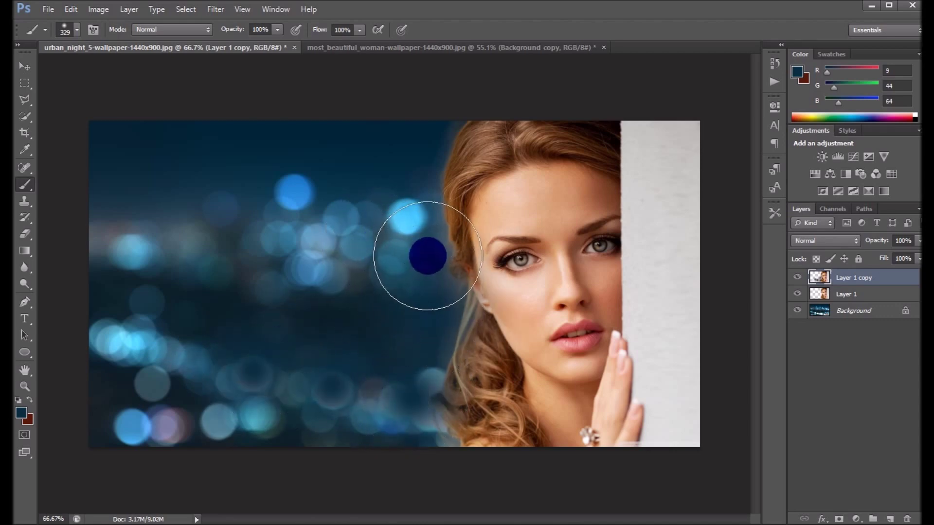
left_click_drag(416, 146, 425, 139)
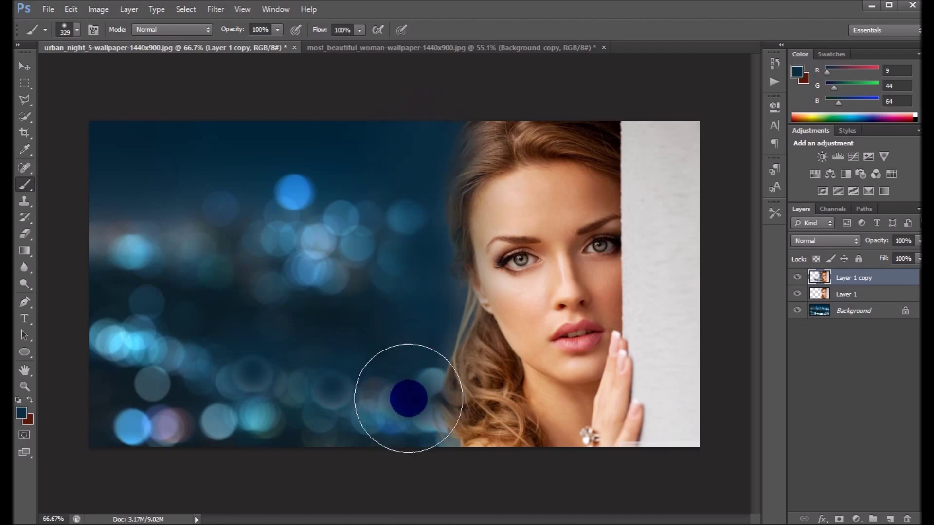
left_click_drag(406, 390, 422, 421)
left_click(917, 241)
left_click_drag(911, 242, 852, 253)
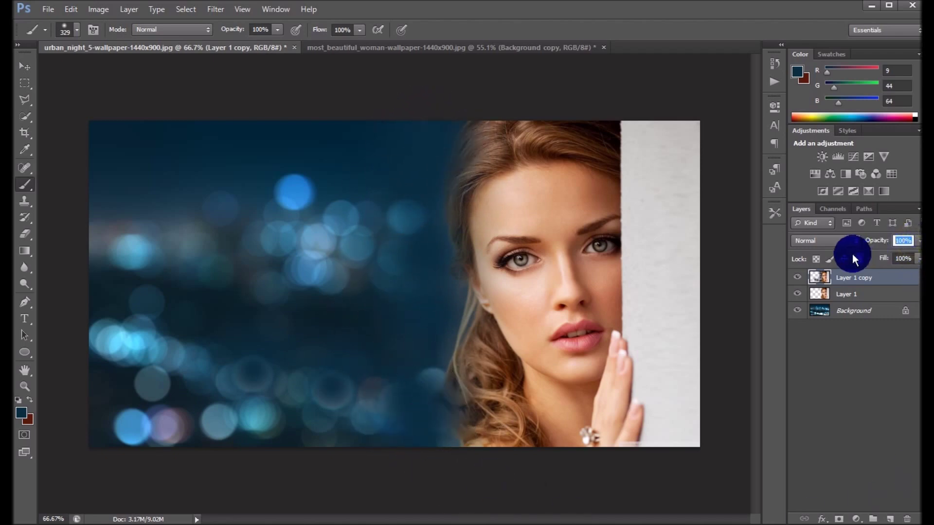
Set Layer 1 copy to 50% opacity and 40% fill
left_click(906, 258)
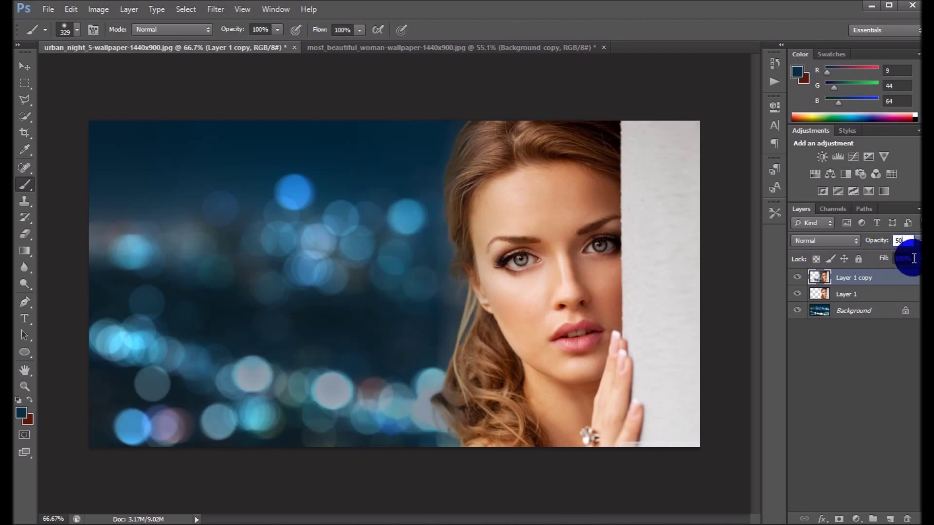
type("50")
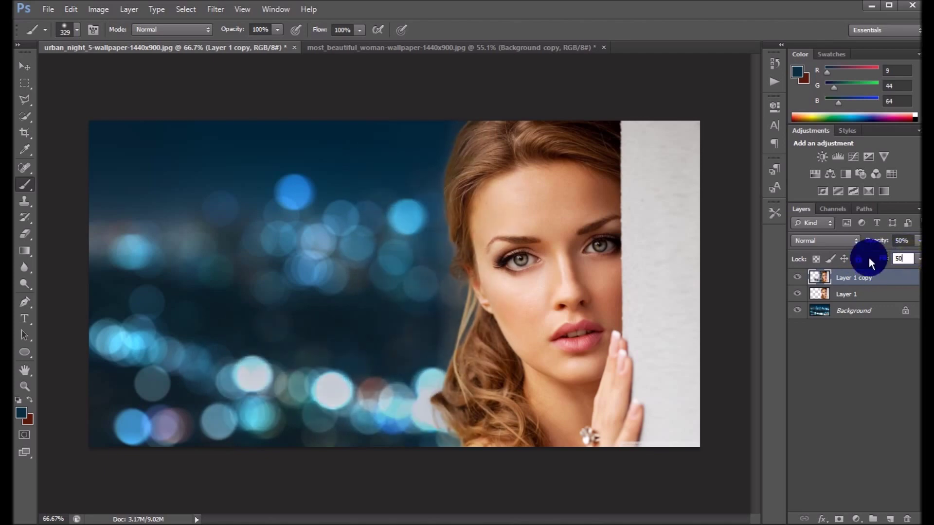
left_click(909, 258)
type("40")
left_click(885, 261)
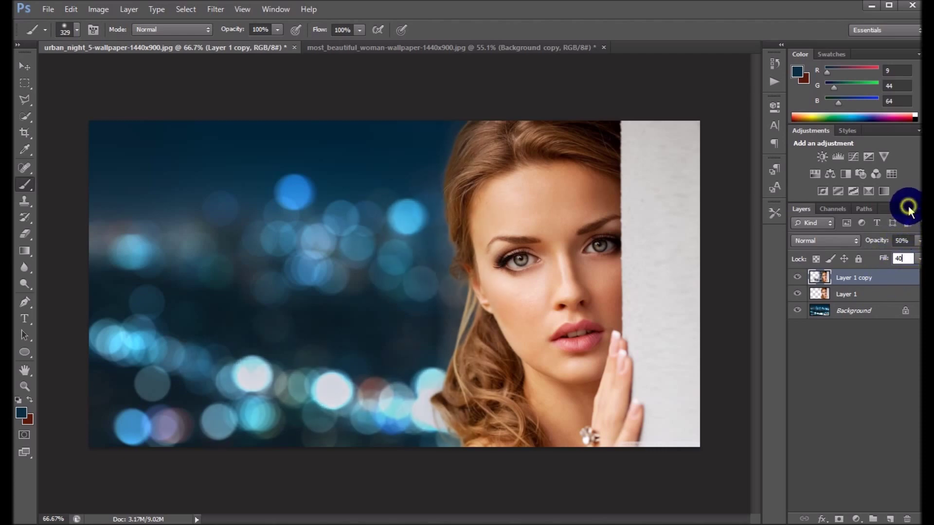
left_click(918, 259)
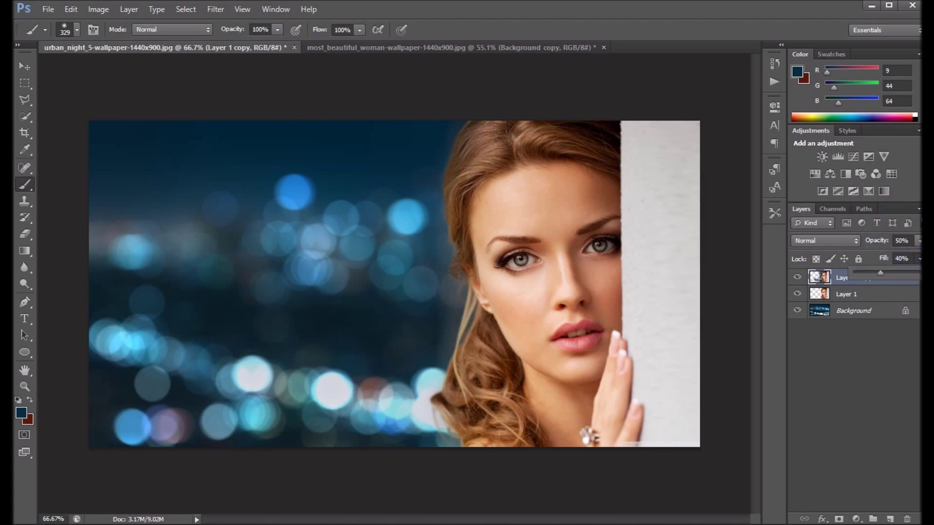
left_click(861, 298)
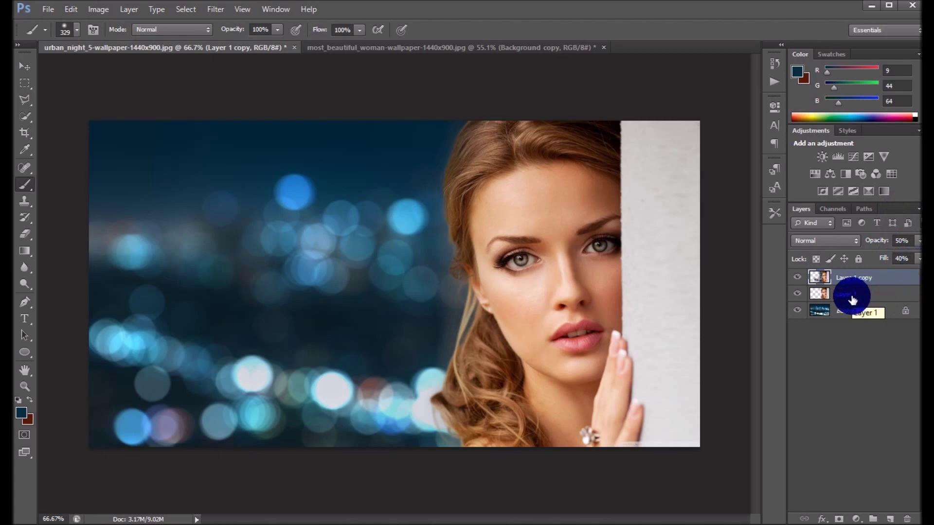
Add a Brightness/Contrast adjustment at brightness 45 above the city Background
left_click(848, 310)
left_click(822, 157)
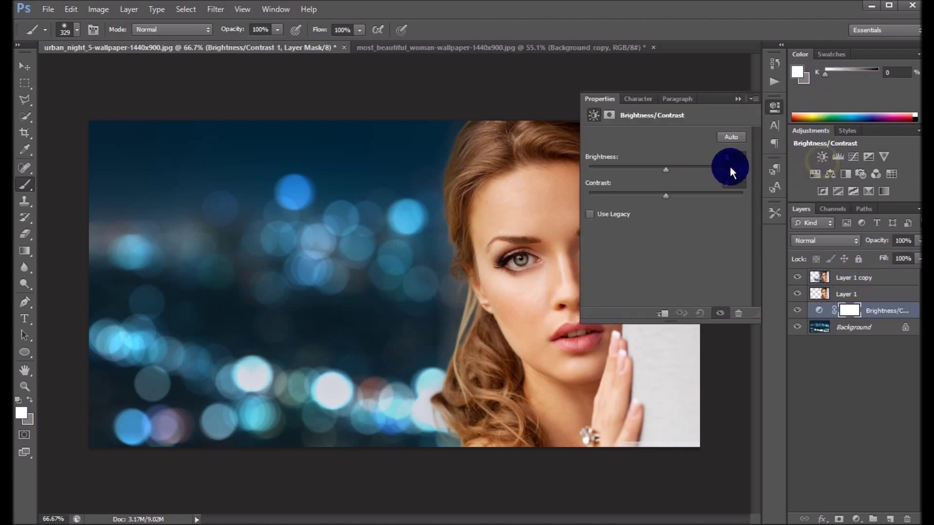
left_click_drag(664, 167, 688, 167)
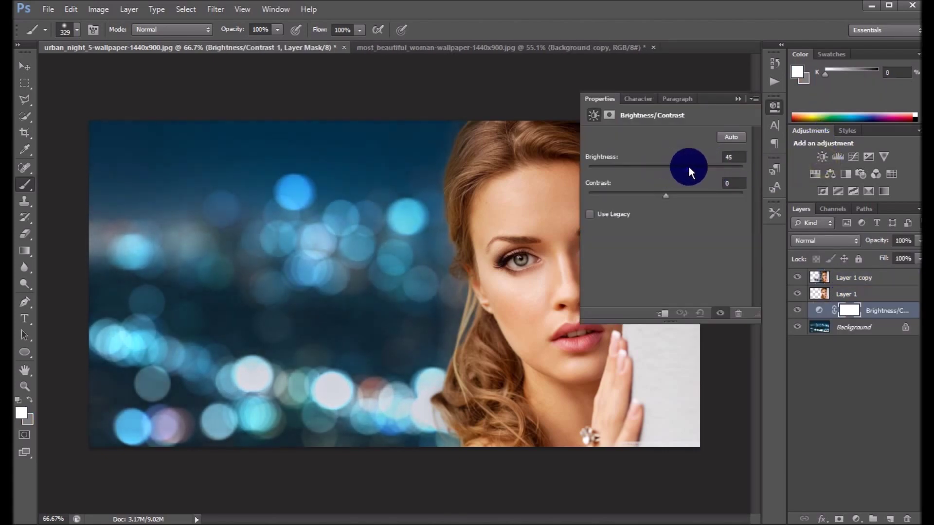
left_click(735, 99)
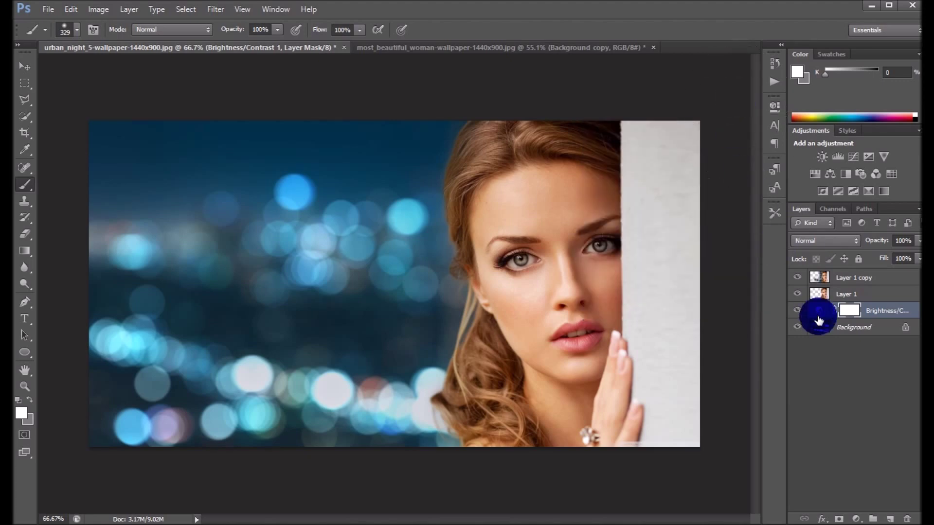
Add a Levels adjustment above Layer 1 with midtones darkened to 0.72
left_click(848, 294)
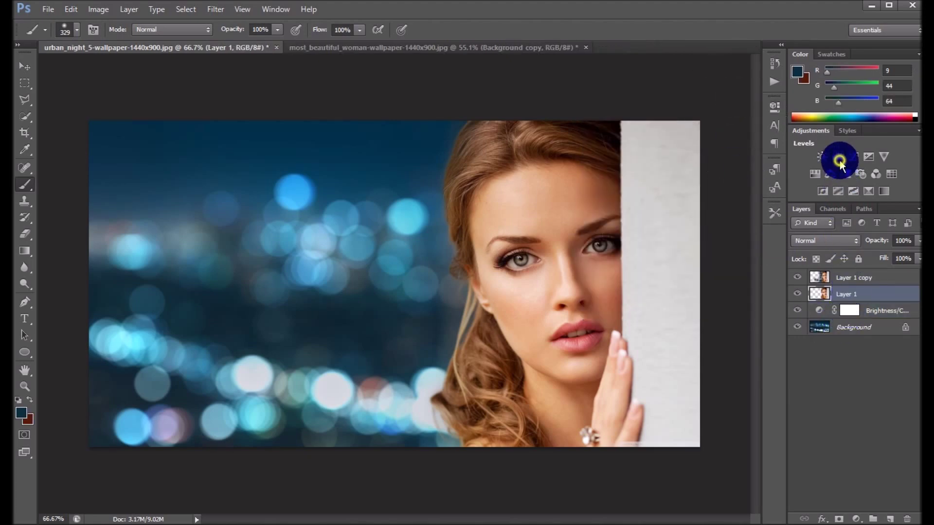
left_click(838, 160)
left_click_drag(679, 229, 690, 229)
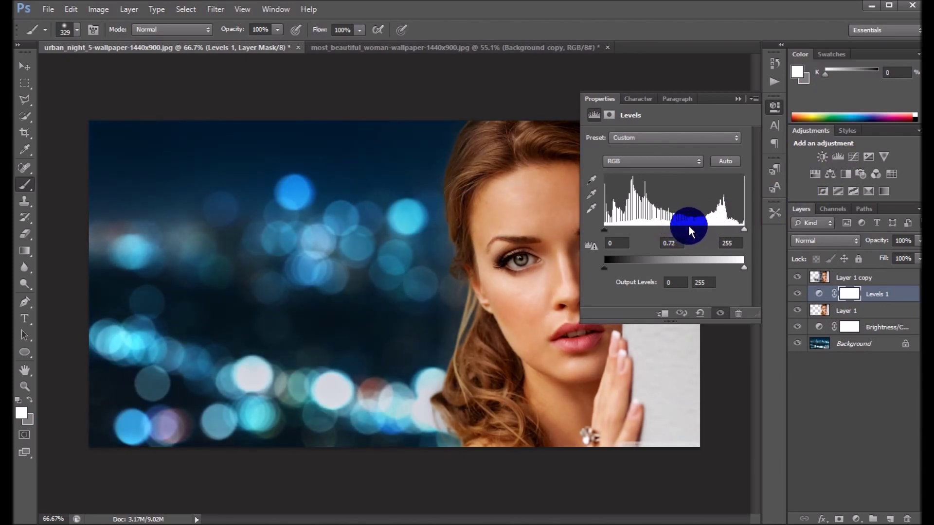
left_click(735, 102)
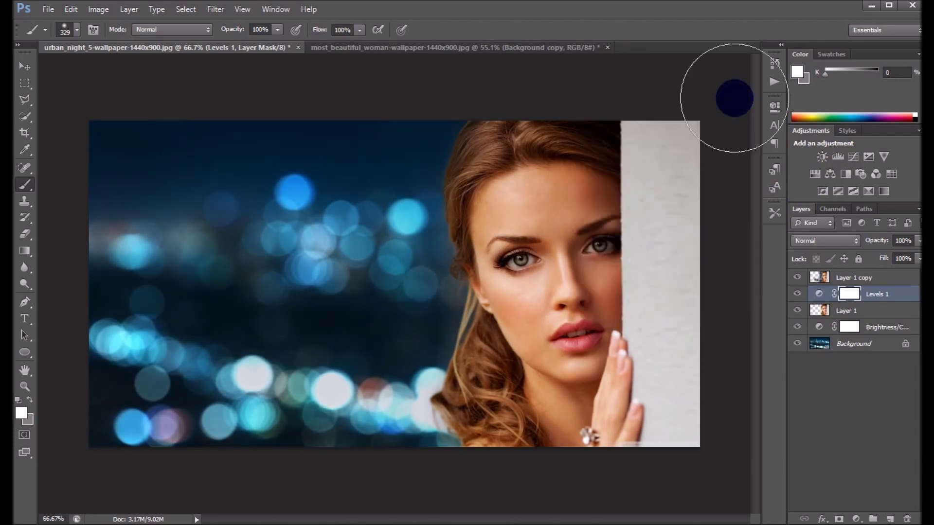
left_click_drag(834, 322, 846, 316)
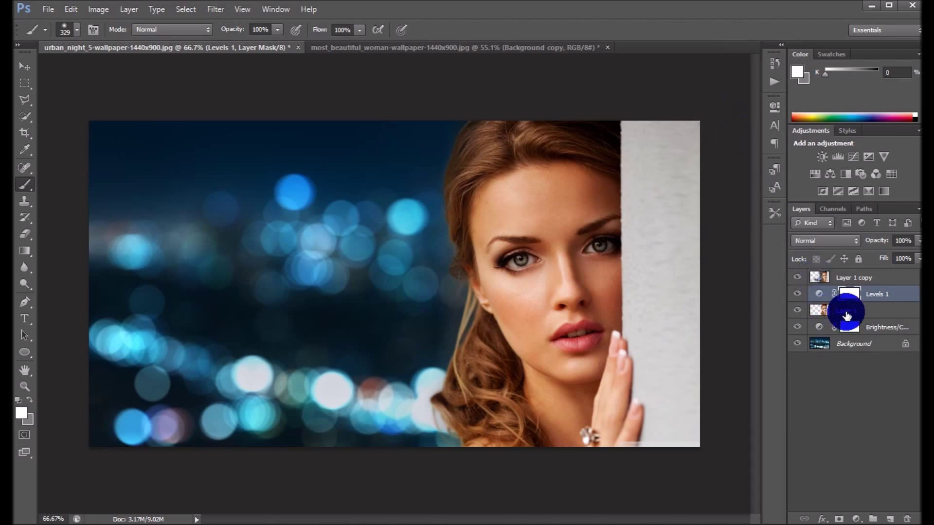
left_click(849, 278)
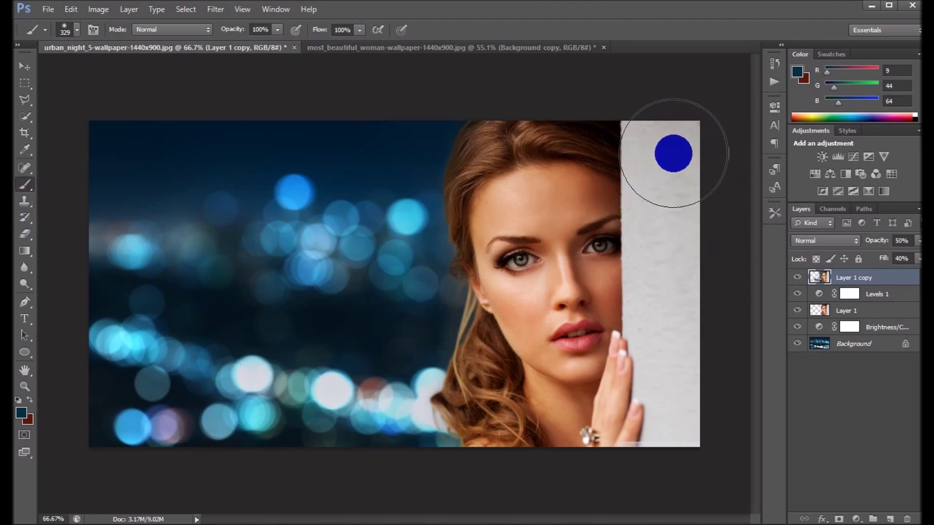
Paint dark blue over the upper and lower white wall on Layer 1 copy
left_click_drag(665, 153, 664, 246)
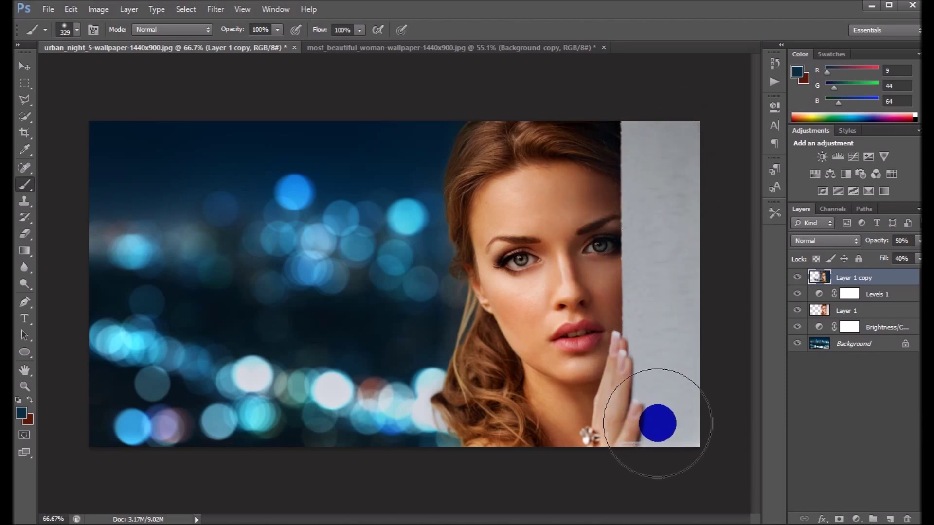
left_click_drag(664, 246, 656, 423)
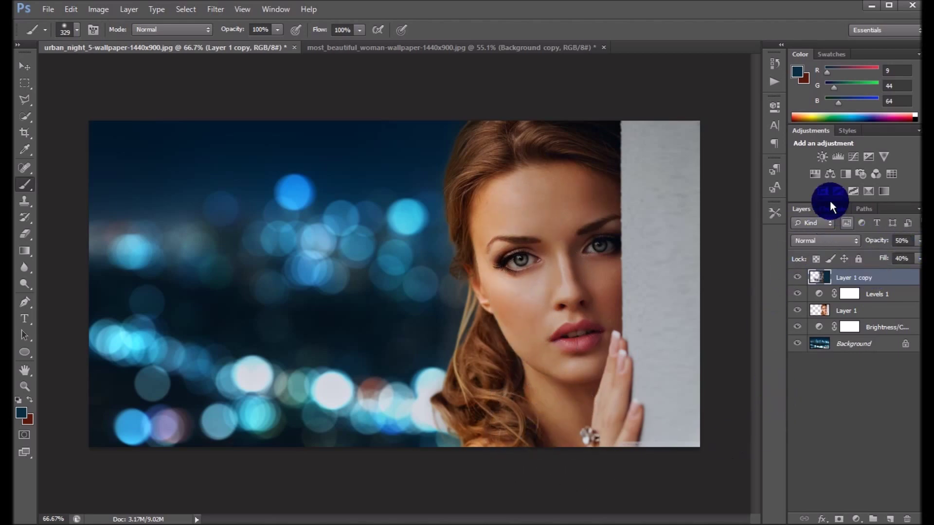
left_click(834, 310)
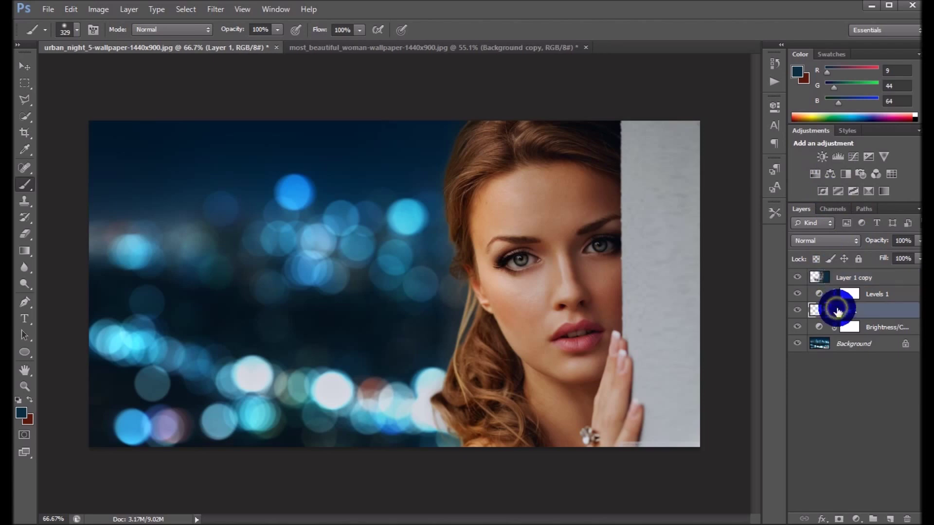
Add a Brightness/Contrast layer above Layer 1 at brightness 40 and contrast 21
left_click(821, 156)
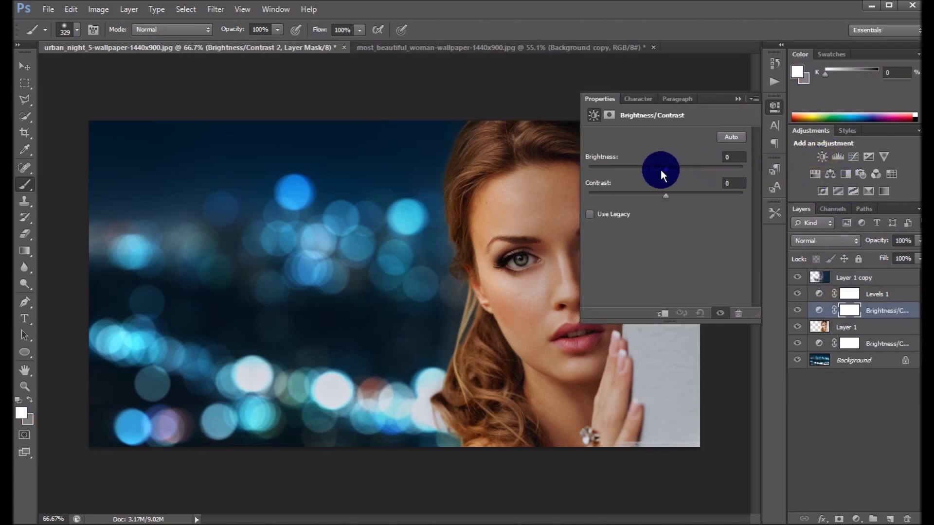
left_click_drag(660, 170, 681, 168)
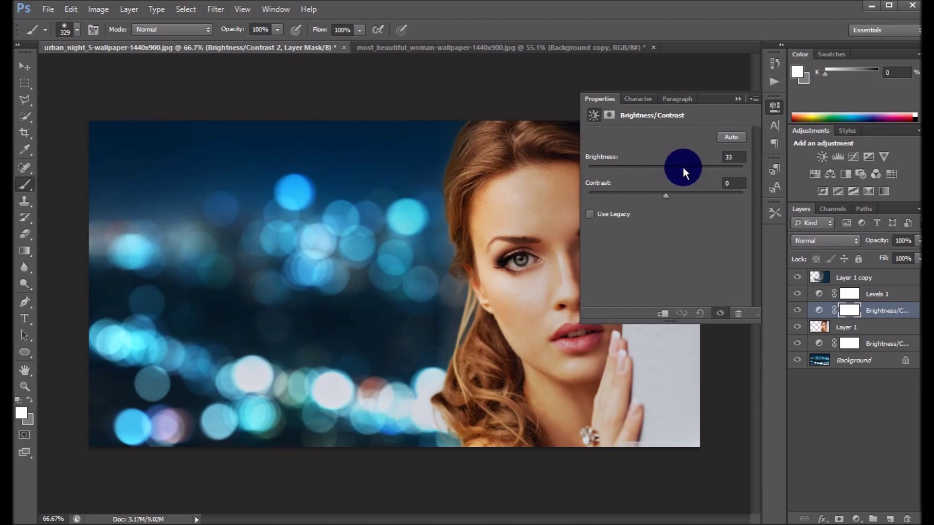
left_click_drag(682, 167, 686, 167)
left_click(746, 154)
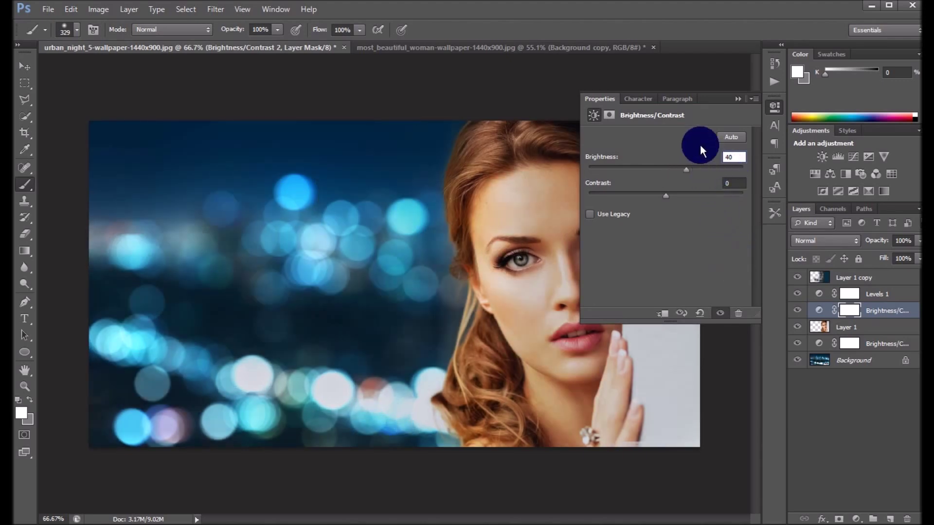
left_click_drag(666, 195, 681, 193)
left_click(738, 99)
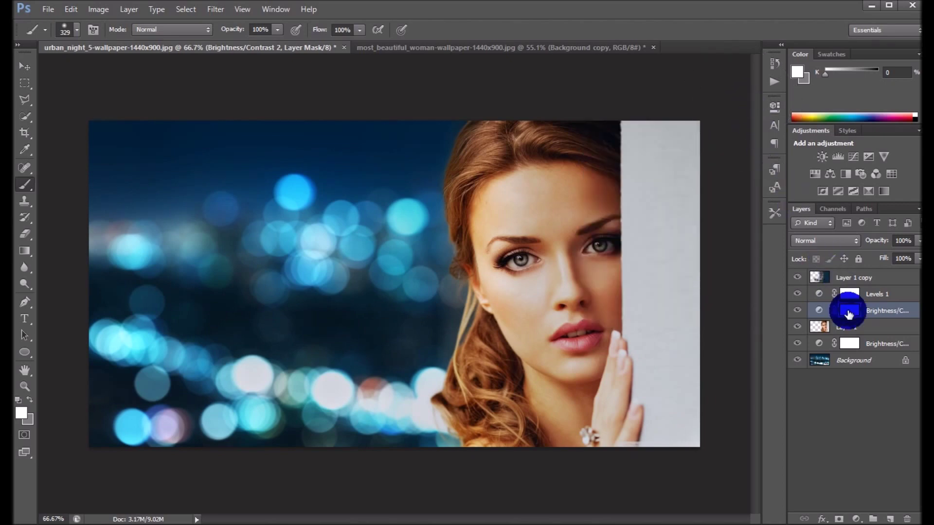
left_click(856, 362)
left_click(854, 396)
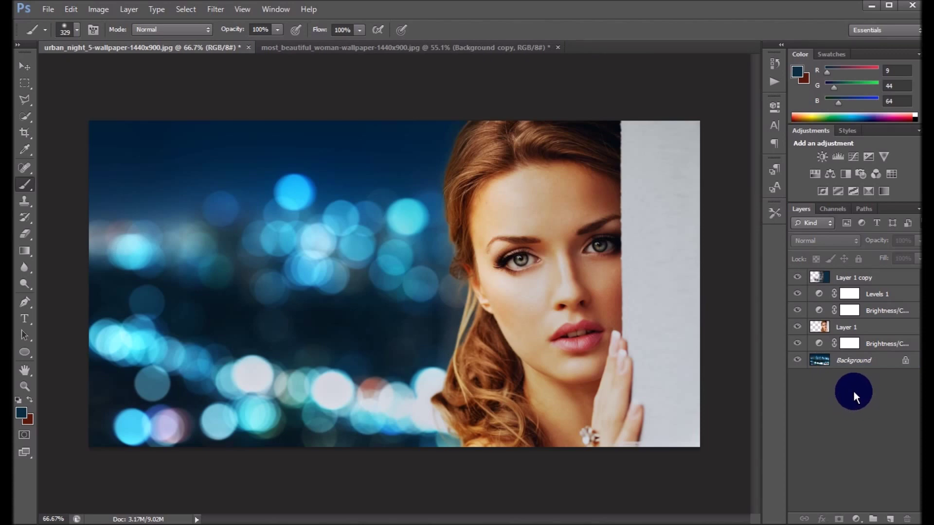
left_click(851, 361)
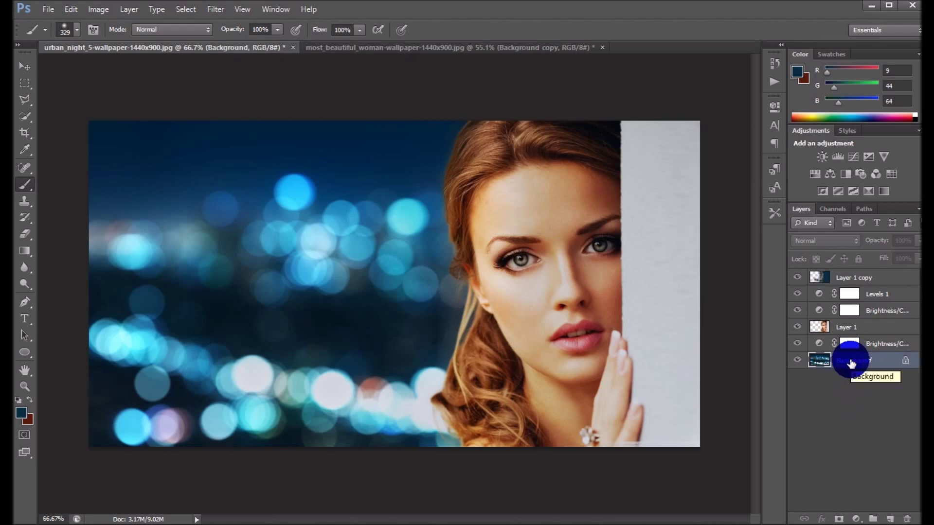